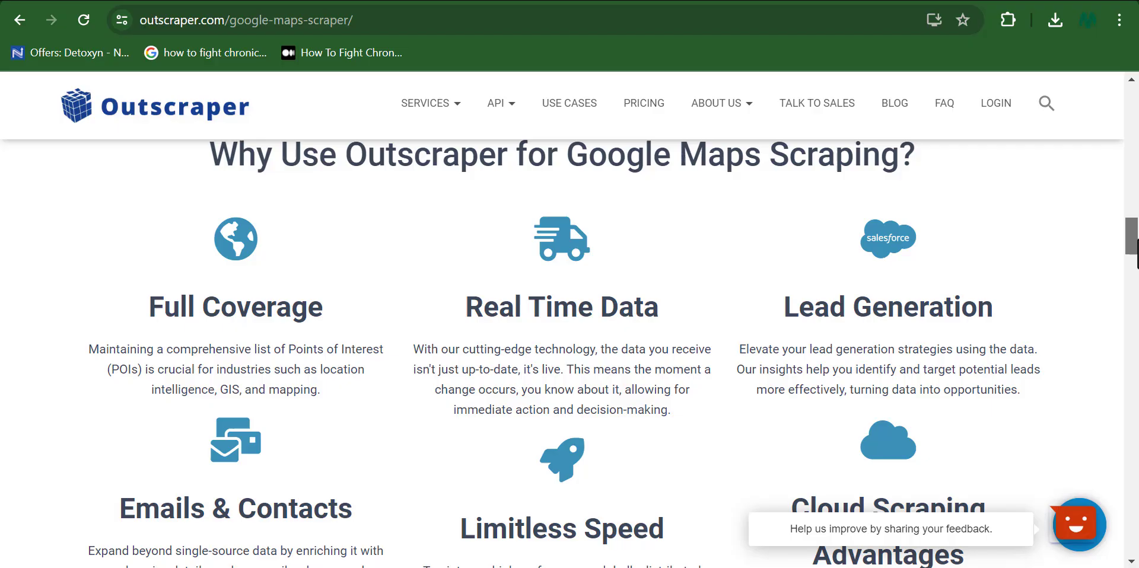
# Step: Scroll the G2 Leads Sniper product page up and down to reach its media gallery
pyautogui.scroll(-4, 569, 356)
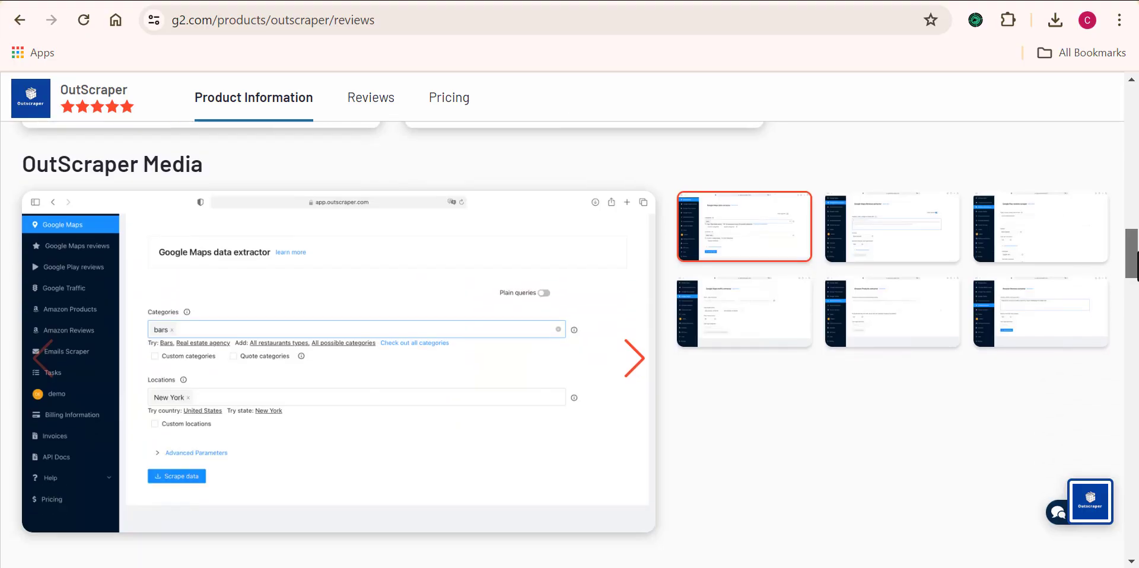
pyautogui.scroll(3, 570, 356)
pyautogui.scroll(15, 1132, 257)
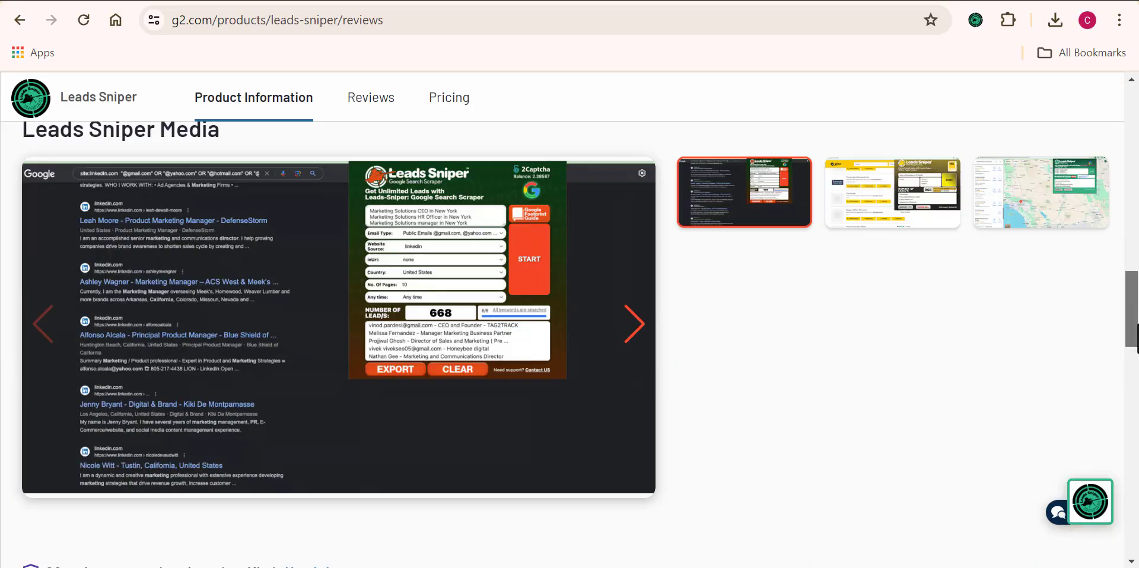
pyautogui.scroll(6, 1131, 256)
pyautogui.scroll(3, 1131, 257)
pyautogui.scroll(-10, 686, 356)
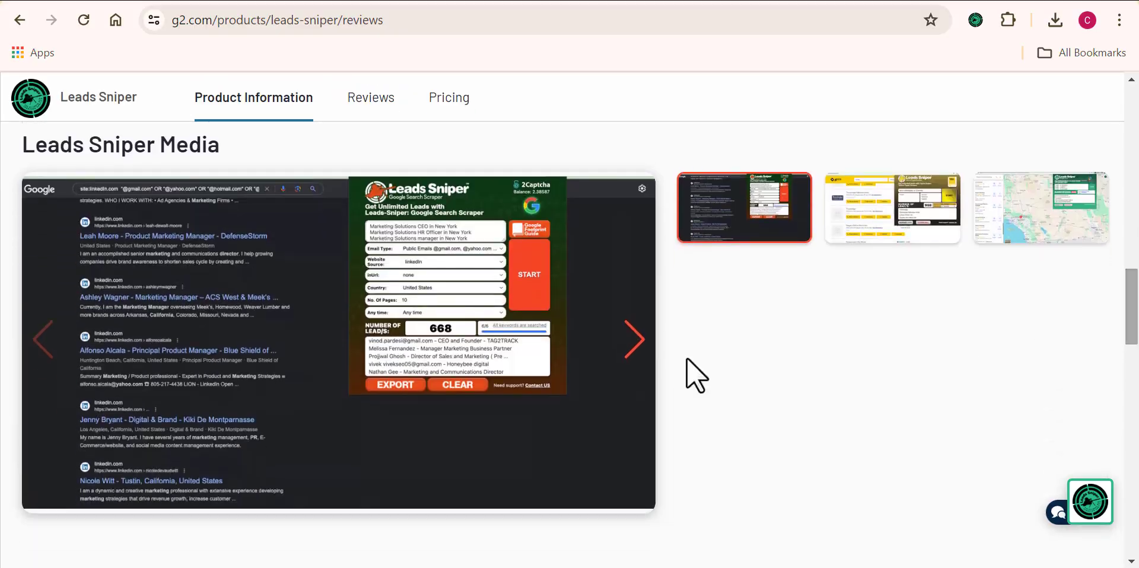
# Step: Open the Google Maps scraper screenshot and scroll the sample hospital CSV across to column J
pyautogui.click(1042, 208)
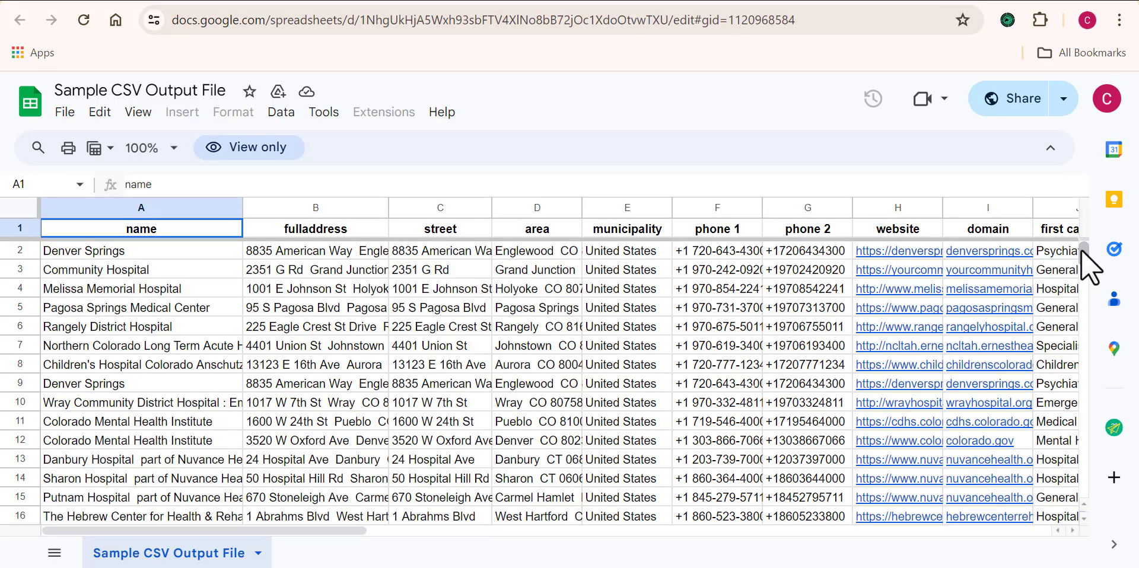
pyautogui.moveTo(1081, 249); pyautogui.dragTo(1081, 254)
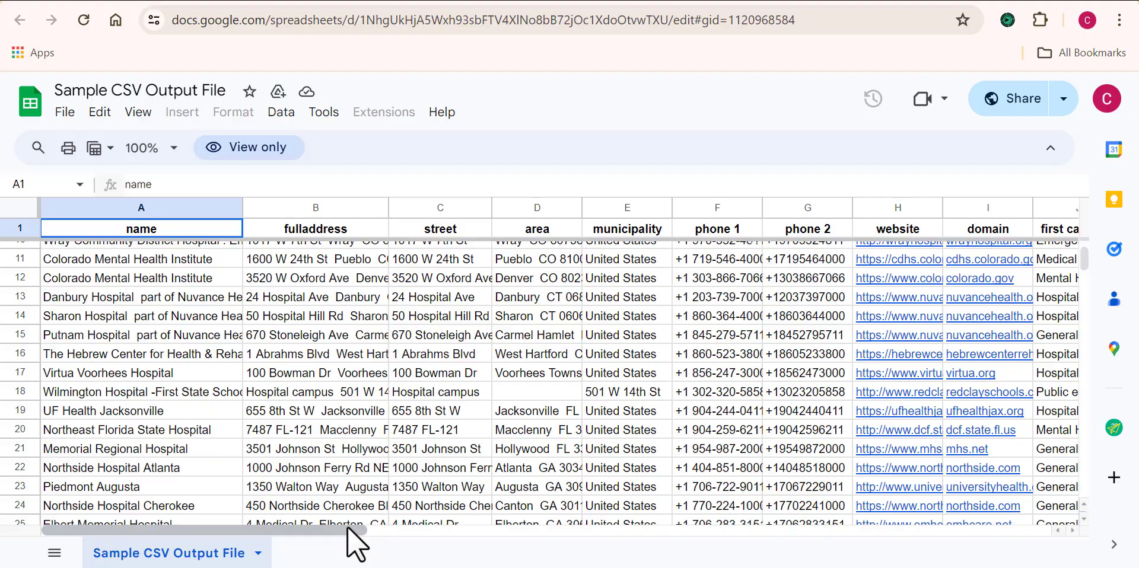
pyautogui.moveTo(350, 531); pyautogui.dragTo(438, 532)
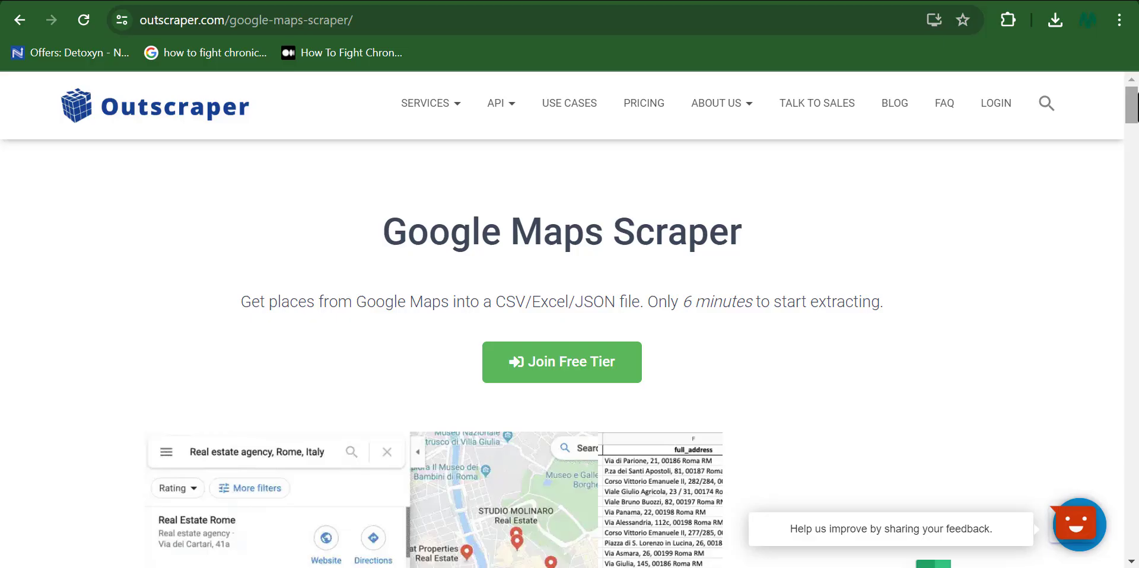
# Step: Join Outscraper's free tier and scroll into the Google Maps Data Scraper form
pyautogui.click(600, 371)
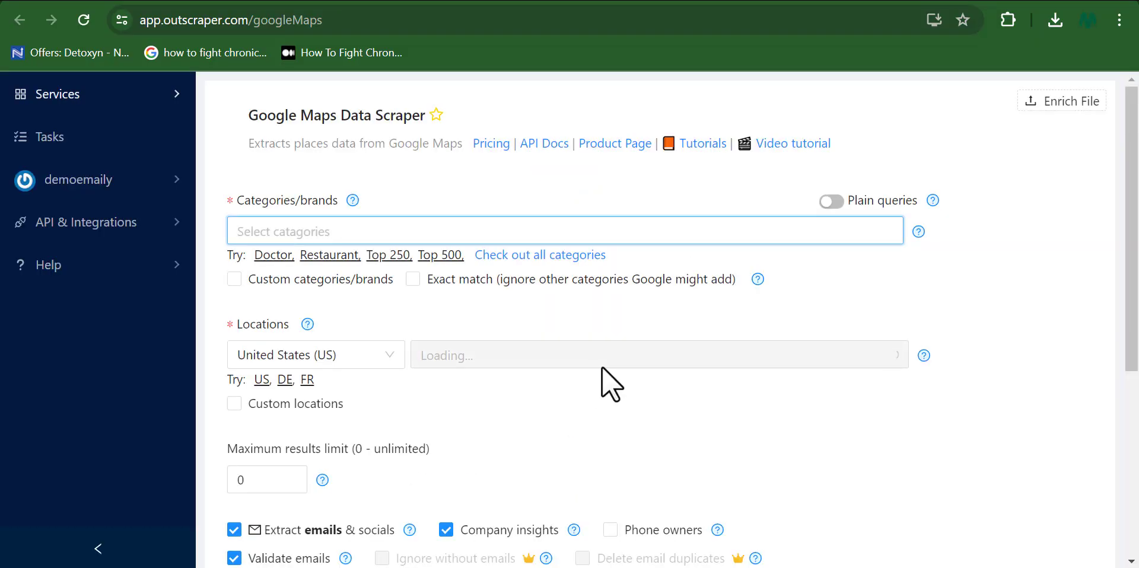
pyautogui.moveTo(1131, 223); pyautogui.dragTo(1136, 193)
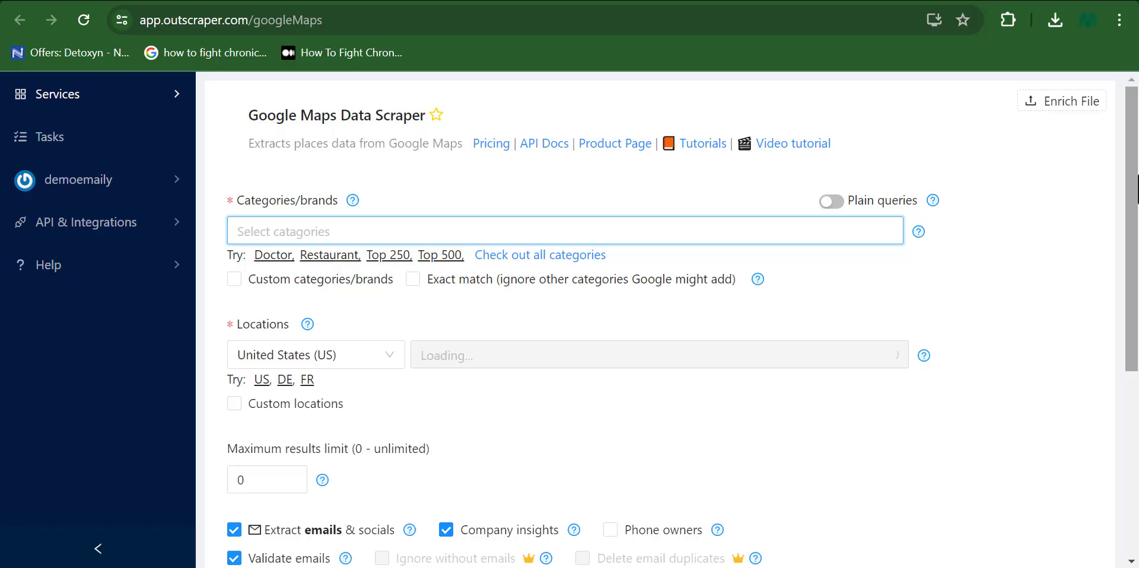
# Step: Add Doctor as the category, keep United States (US) as the country, and start the scrape
pyautogui.click(268, 255)
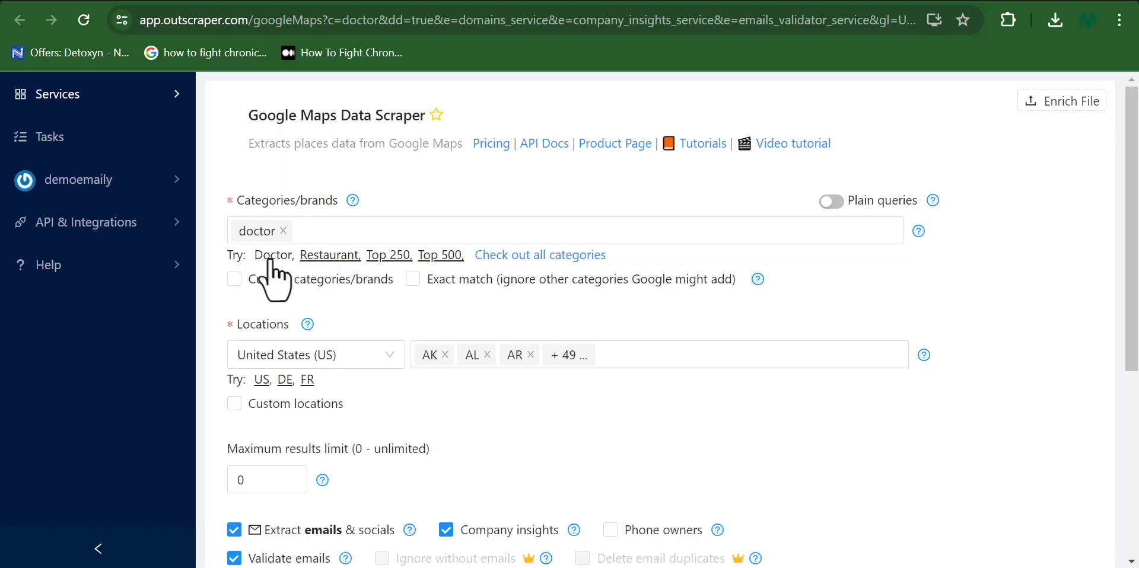
pyautogui.scroll(-2, 570, 330)
pyautogui.click(314, 263)
pyautogui.click(313, 412)
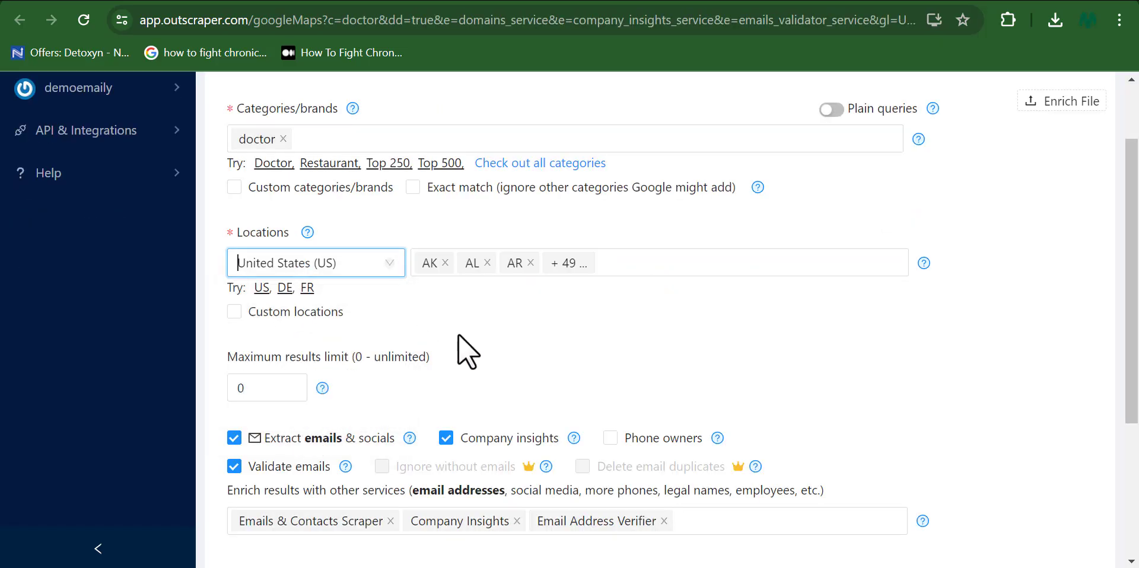
pyautogui.scroll(-4, 601, 385)
pyautogui.click(329, 481)
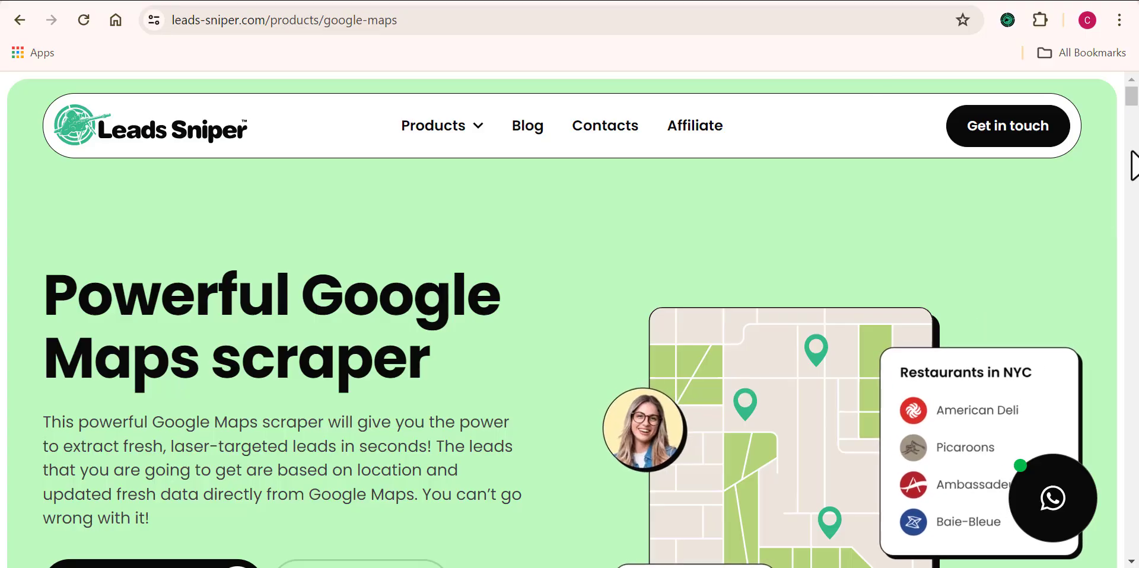
# Step: Scroll the leads-sniper.com Google Maps page past the stats and Features to the data-field checklist
pyautogui.scroll(-3, 1130, 103)
pyautogui.scroll(-5, 1136, 113)
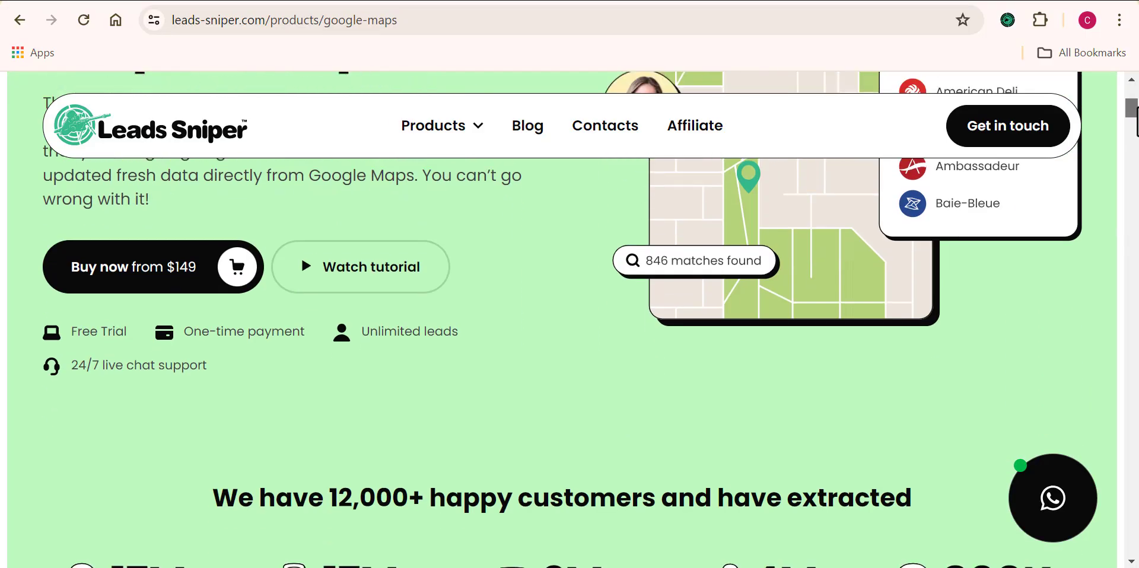
pyautogui.scroll(-2, 1136, 128)
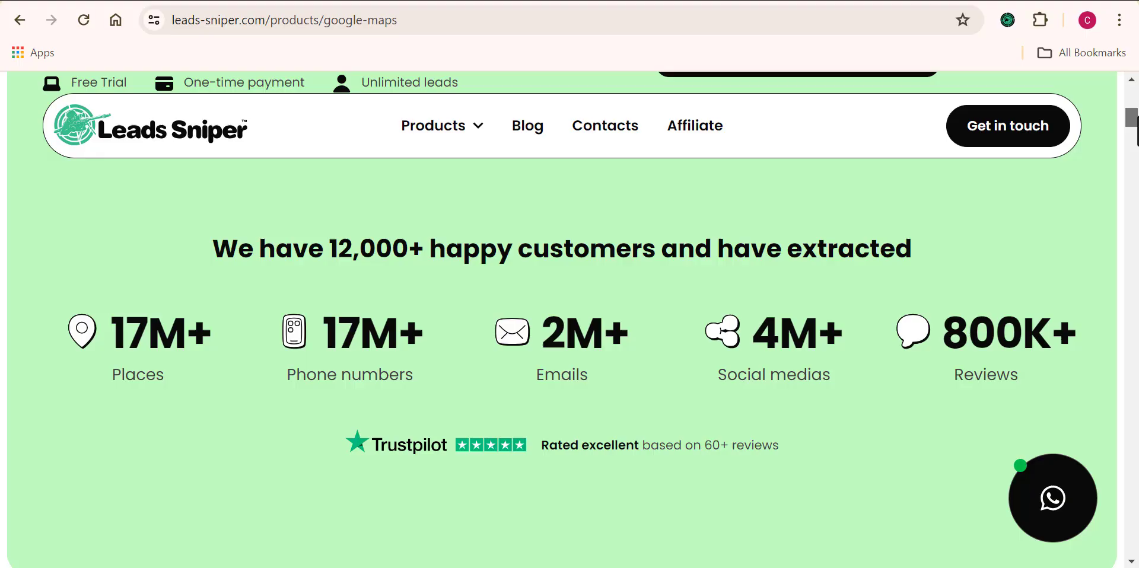
pyautogui.scroll(-6, 1137, 136)
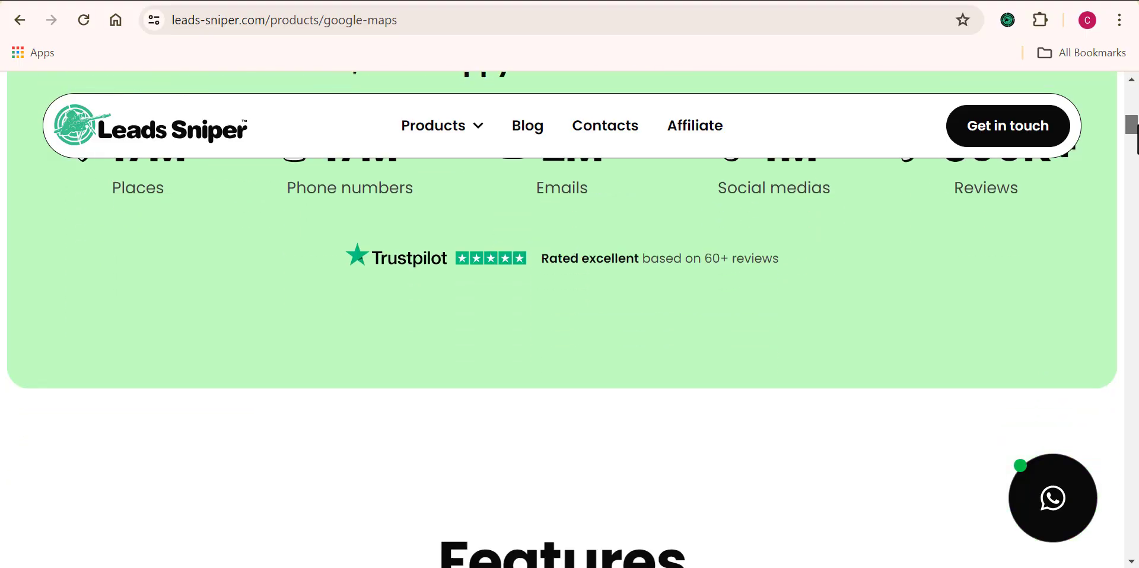
pyautogui.moveTo(1138, 132); pyautogui.dragTo(1134, 380)
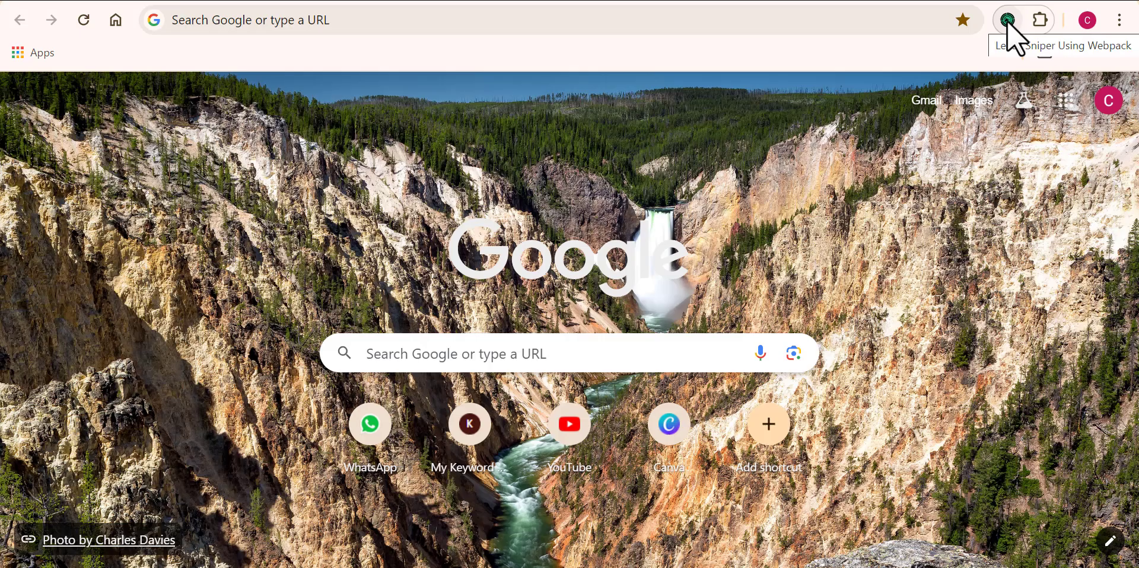
# Step: Open the Leads Sniper Google Maps extension popup from the browser toolbar
pyautogui.click(1006, 20)
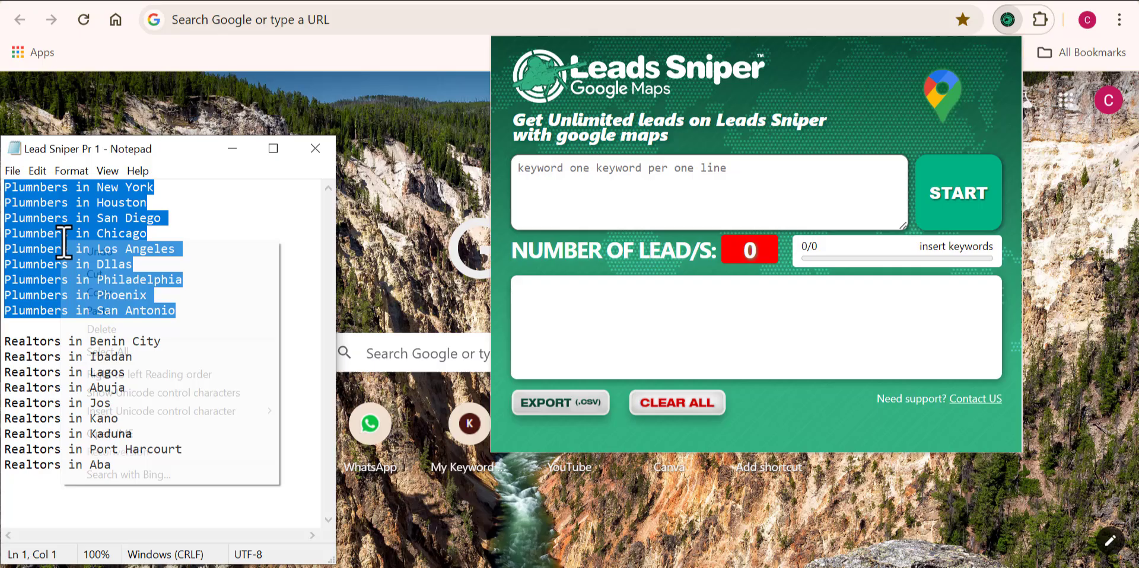
# Step: Paste the nine plumber search lines into the extension's keyword box
pyautogui.click(542, 178)
pyautogui.write('Plumnbers in New York Plumnbers in Houston Plumnbers in San Diego Plumnbers in Chicago Plumnbers in Los Angeles Plumnbers in Dllas Plumnbers in Philadelphia Plumnbers in Phoenix Plumnbers in San Antonio')
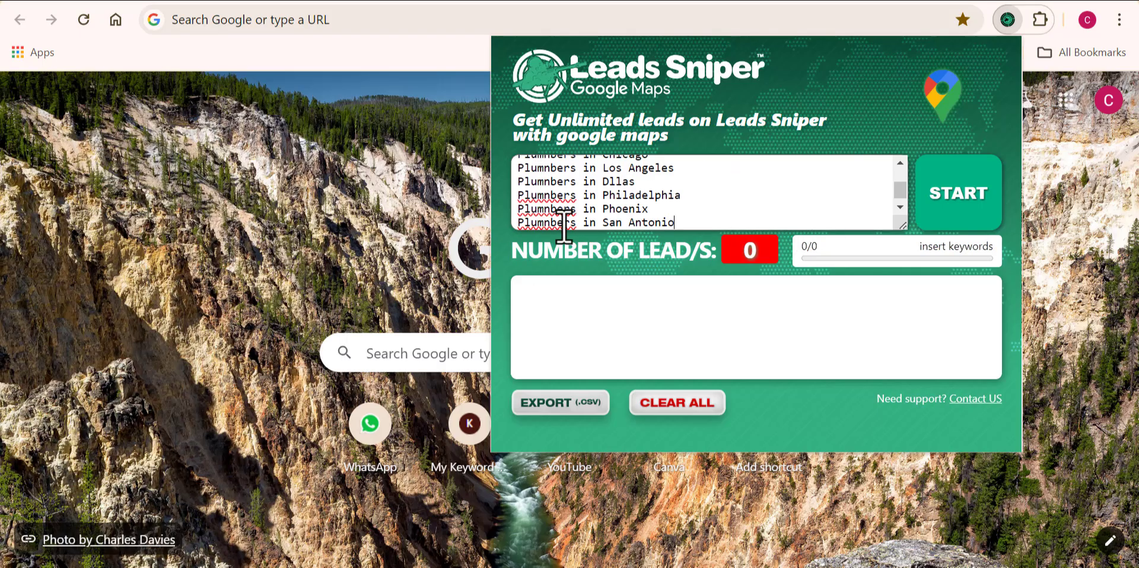
pyautogui.scroll(3, 723, 215)
pyautogui.scroll(-2, 723, 215)
# Step: Correct the Plumnbers and Dllas misspellings to Plumbers and Dallas using spelling suggestions
pyautogui.rightClick(545, 203)
pyautogui.click(555, 224)
pyautogui.rightClick(546, 216)
pyautogui.click(557, 229)
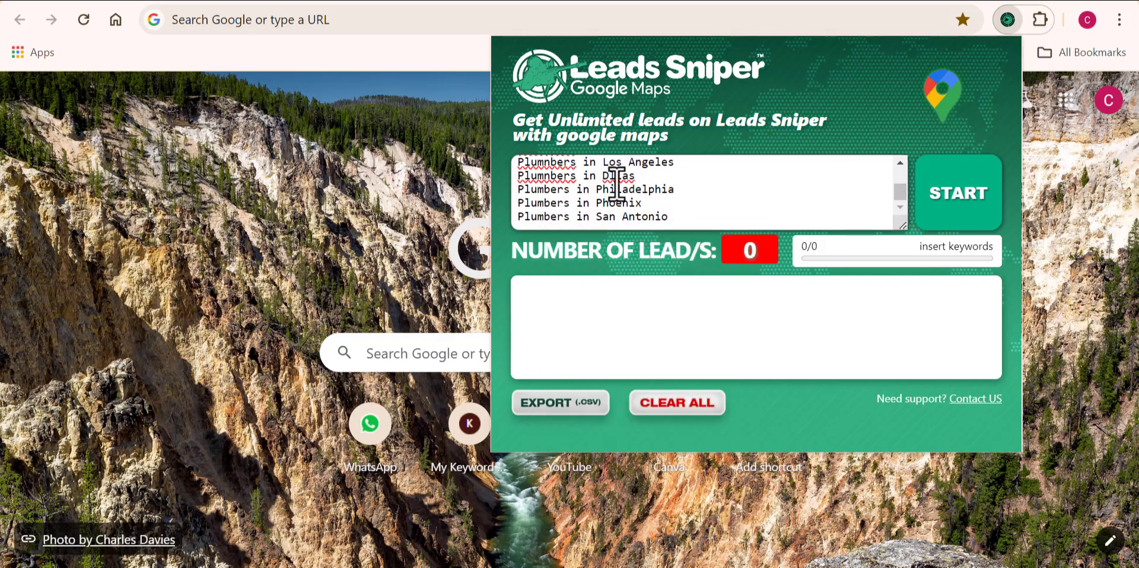
pyautogui.rightClick(611, 175)
pyautogui.click(623, 188)
pyautogui.rightClick(542, 175)
pyautogui.click(553, 188)
pyautogui.rightClick(542, 162)
pyautogui.click(554, 175)
# Step: Fix the remaining Plumbers misspelling on line 4 of the keyword list
pyautogui.scroll(3, 905, 205)
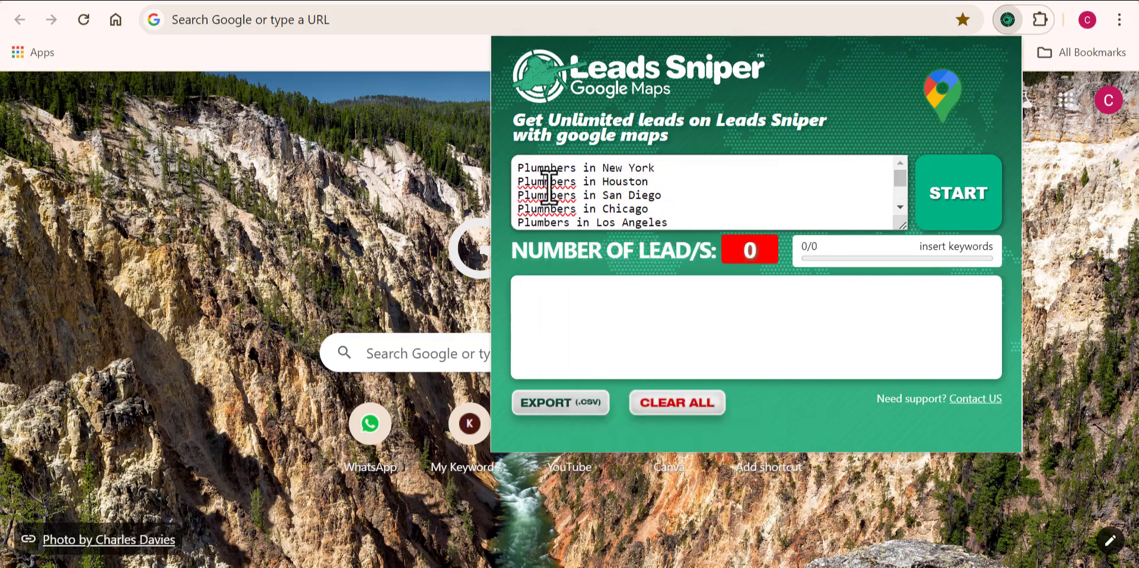
pyautogui.rightClick(545, 208)
pyautogui.click(574, 225)
pyautogui.scroll(-2, 903, 193)
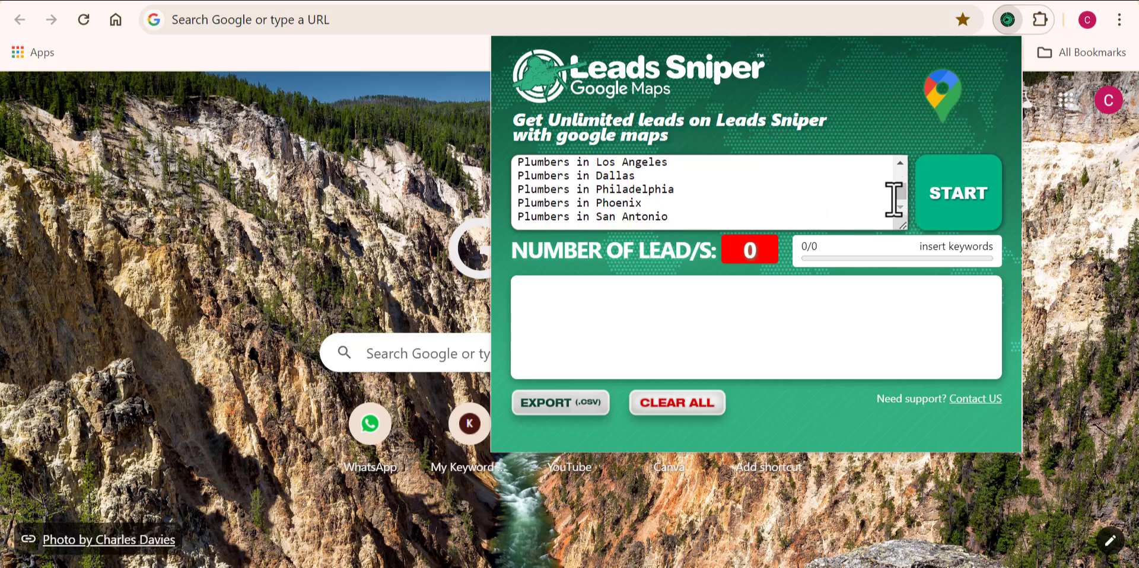
# Step: Copy the nine 'Realtors in …' lines from Notepad and append them to the keyword list
pyautogui.hotkey('alt', 'Tab')
pyautogui.moveTo(5, 341); pyautogui.dragTo(112, 465)
pyautogui.rightClick(69, 405)
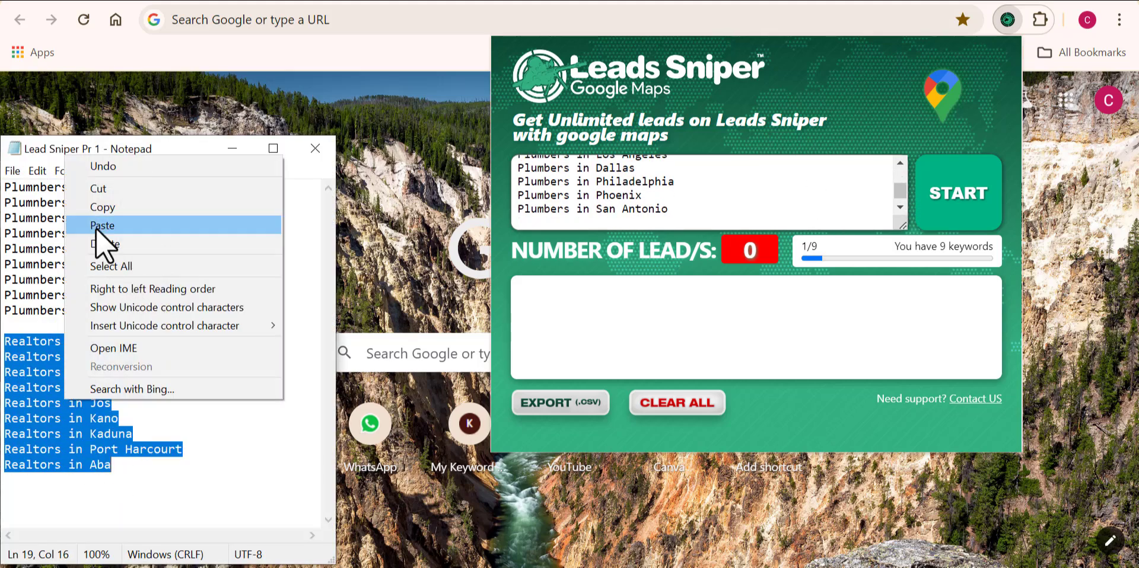
pyautogui.click(103, 207)
pyautogui.click(557, 228)
pyautogui.hotkey('ctrl', 'v')
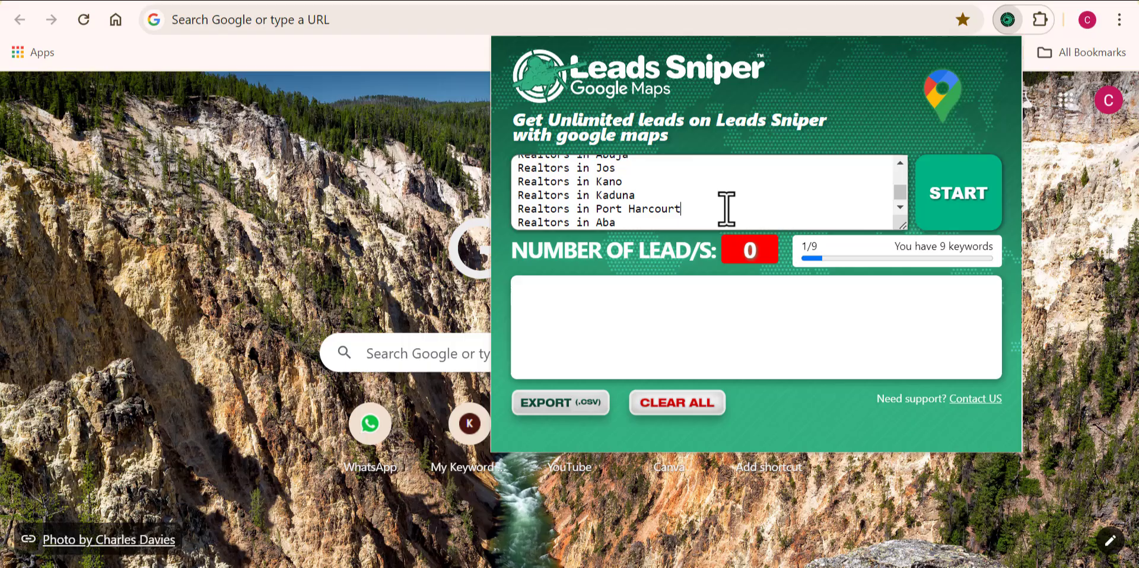
pyautogui.hotkey('ctrl', 'Home')
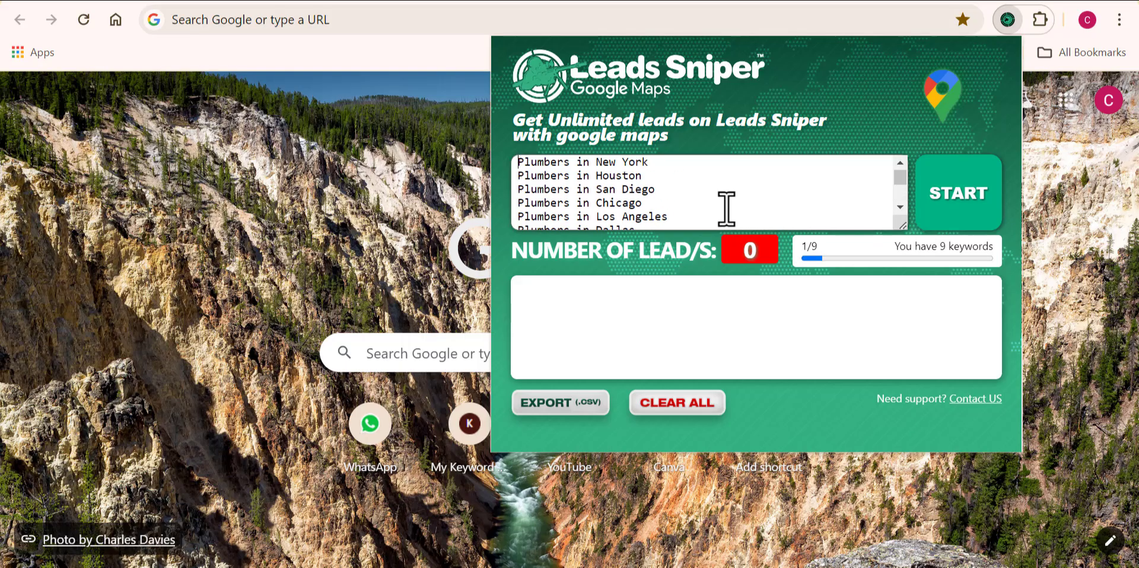
pyautogui.scroll(-5, 726, 207)
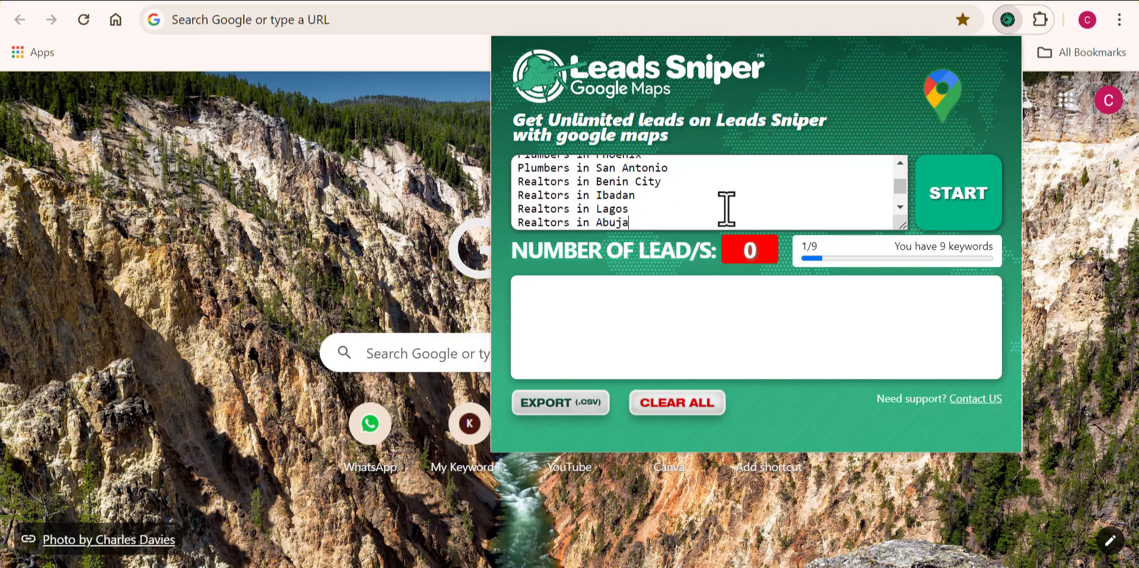
pyautogui.hotkey('ctrl', 'End')
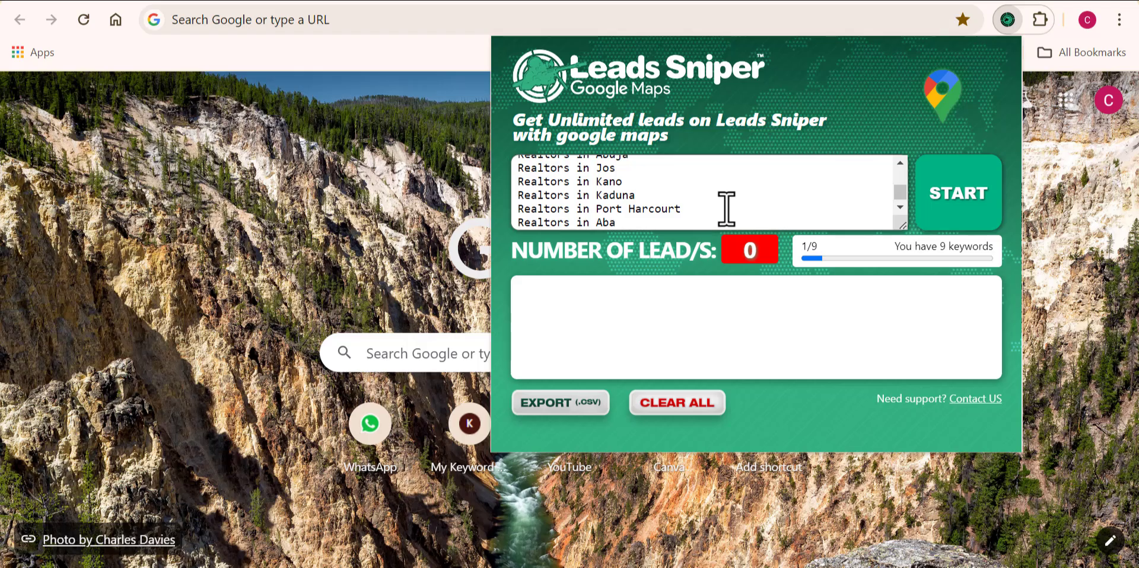
# Step: Start scraping all 18 keywords and reopen the popup to watch leads accumulate
pyautogui.click(963, 188)
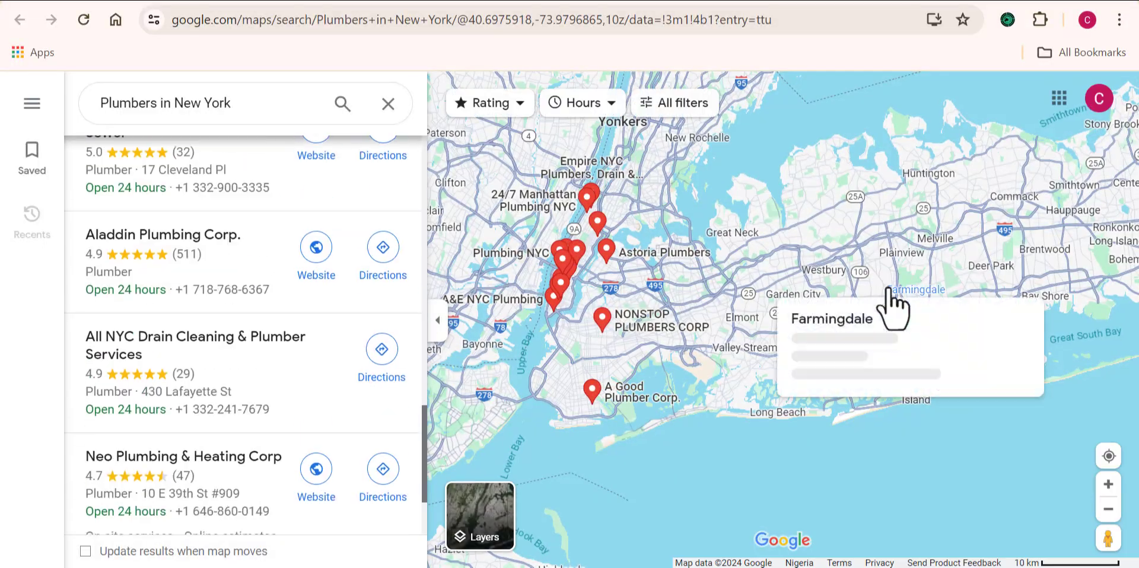
pyautogui.click(1007, 19)
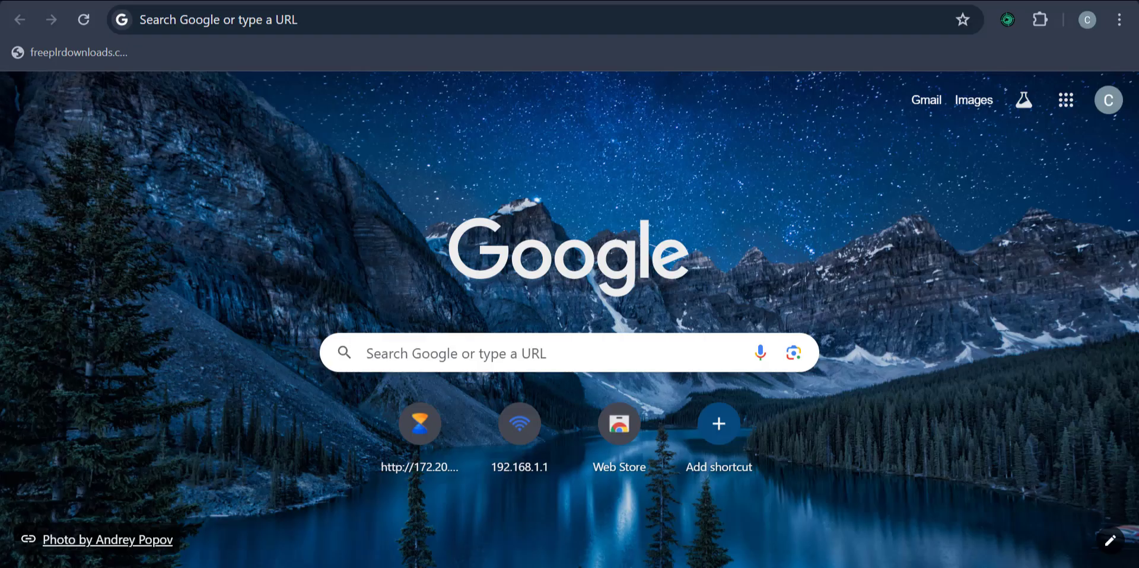
# Step: Open the second browser's scraper and copy the plumber and realtor keyword lines from Notepad
pyautogui.click(1008, 20)
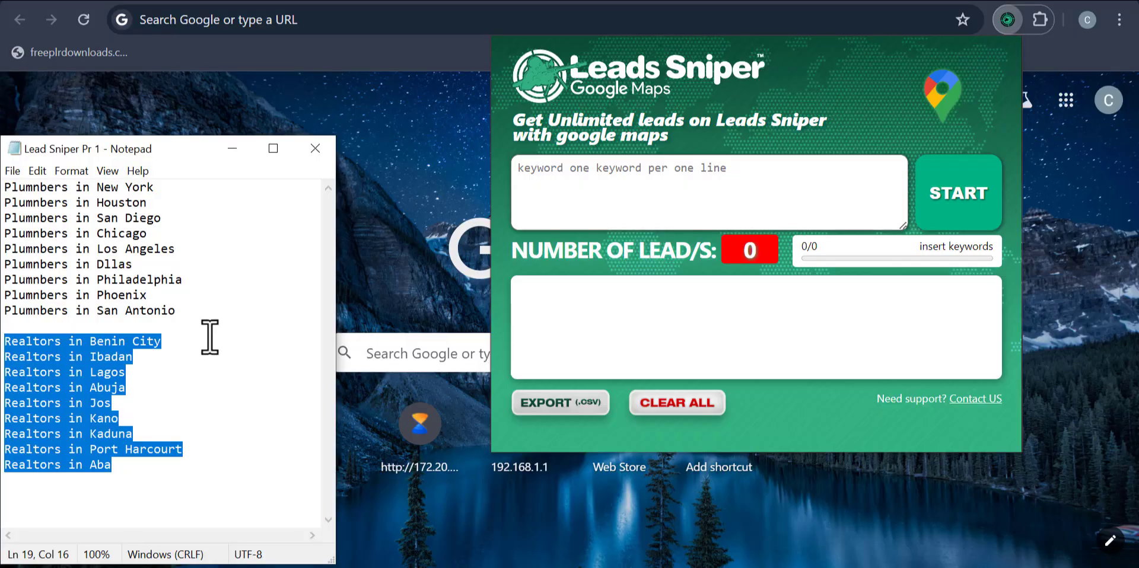
pyautogui.click(210, 337)
pyautogui.moveTo(6, 189); pyautogui.dragTo(6, 326)
pyautogui.rightClick(85, 266)
pyautogui.click(122, 319)
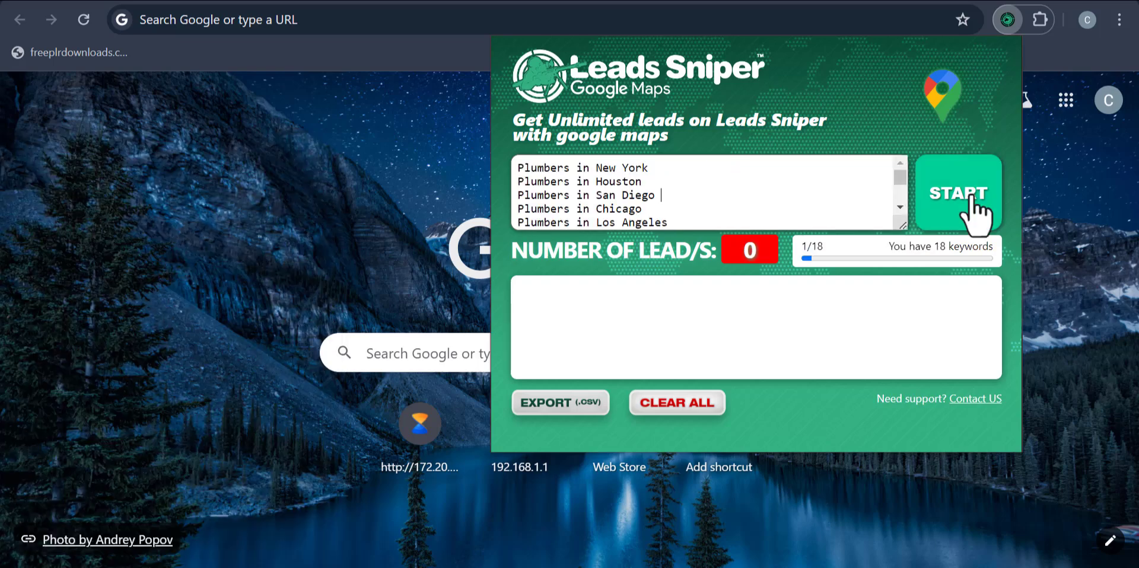
# Step: Start the 18-keyword scrape in the second browser alongside the first
pyautogui.click(972, 201)
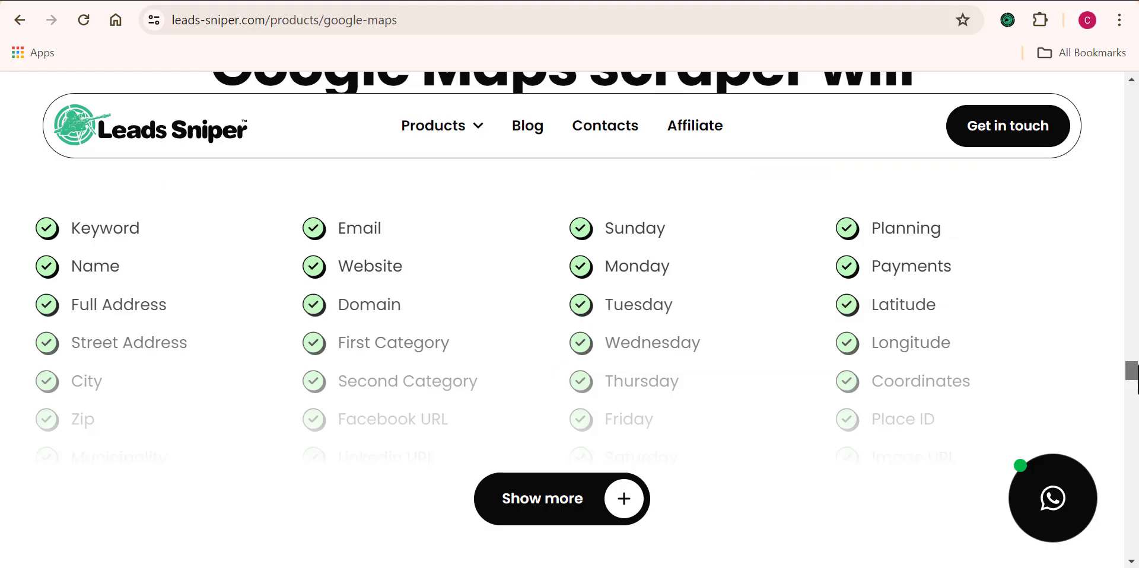
# Step: Scroll the Google Maps scraper page to the pricing cards and the 12,000+ customers / 17M+ places stats
pyautogui.scroll(-10, 569, 320)
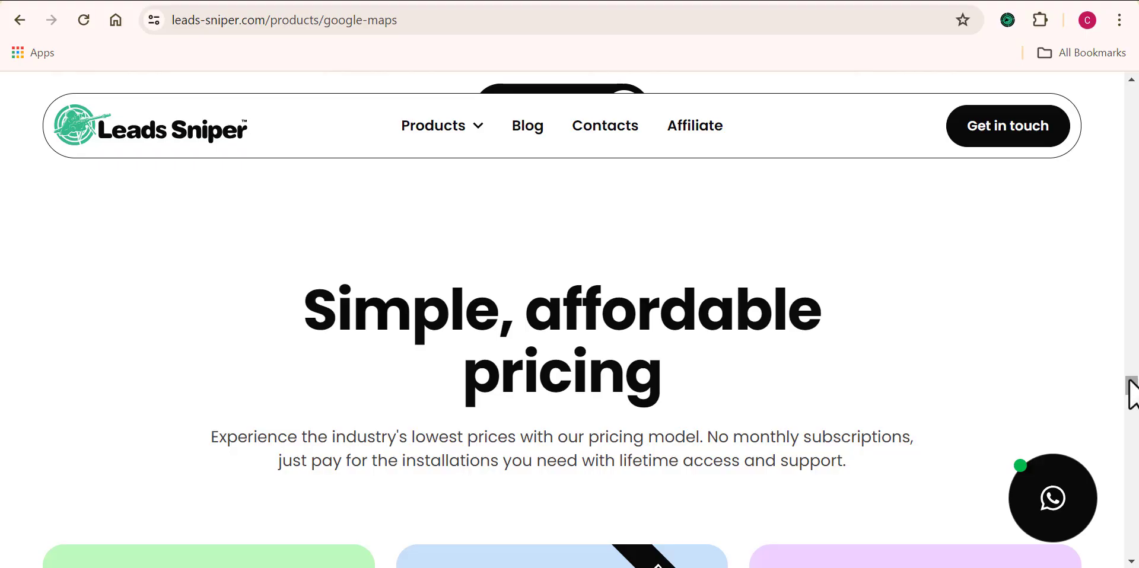
pyautogui.moveTo(1133, 393); pyautogui.dragTo(1136, 410)
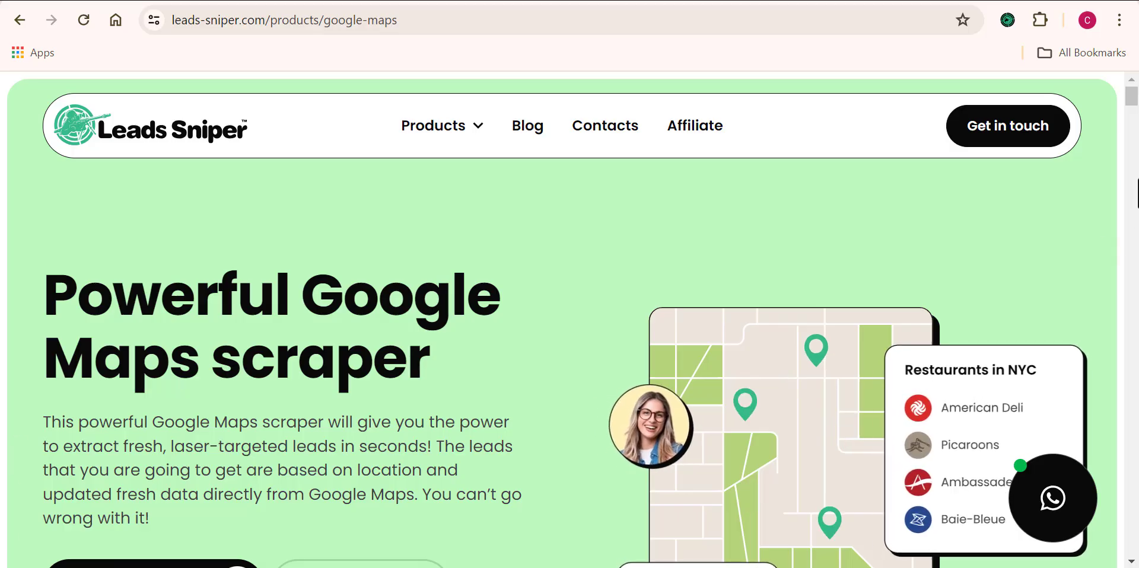
pyautogui.scroll(-5, 1133, 125)
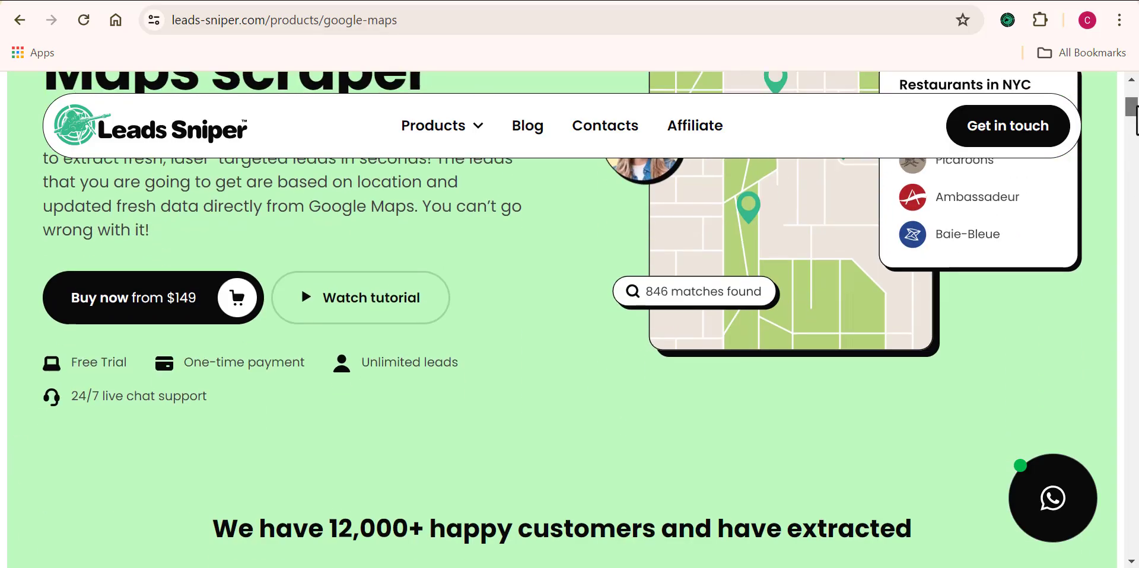
pyautogui.scroll(-4, 570, 320)
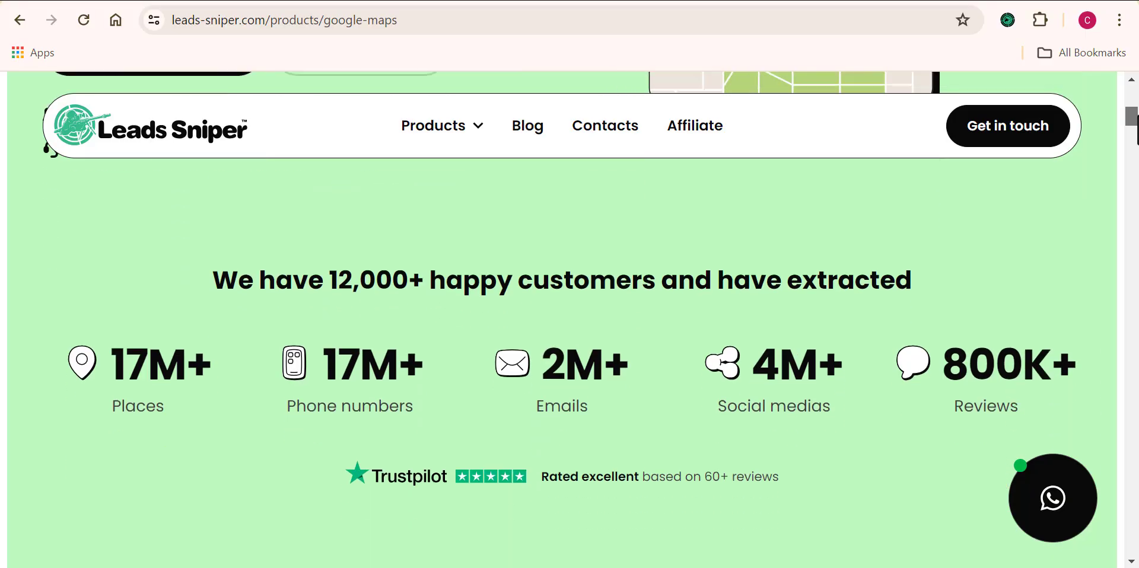
pyautogui.scroll(-5, 570, 320)
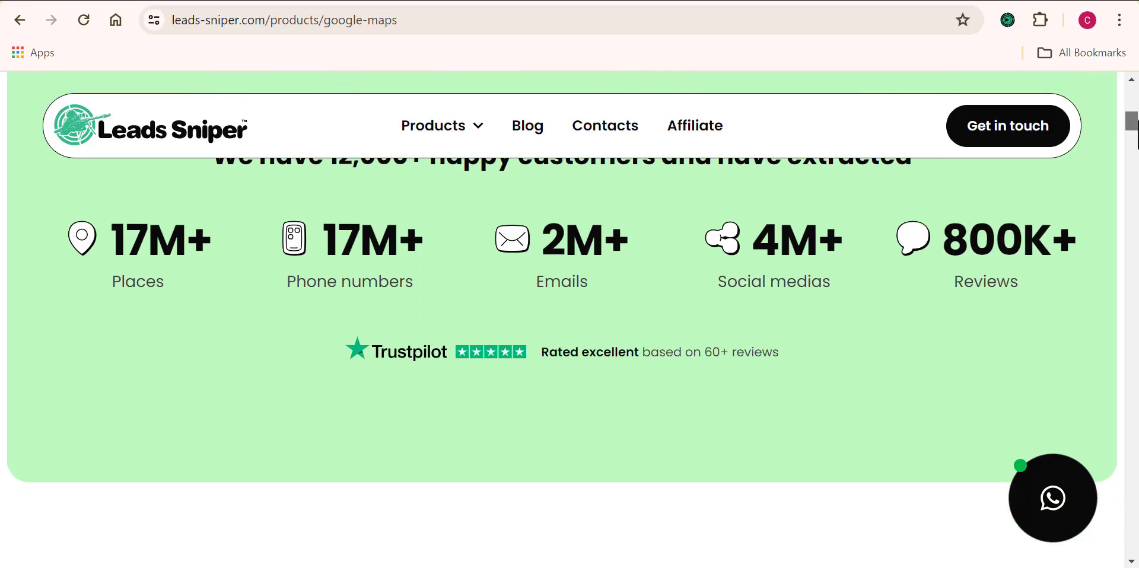